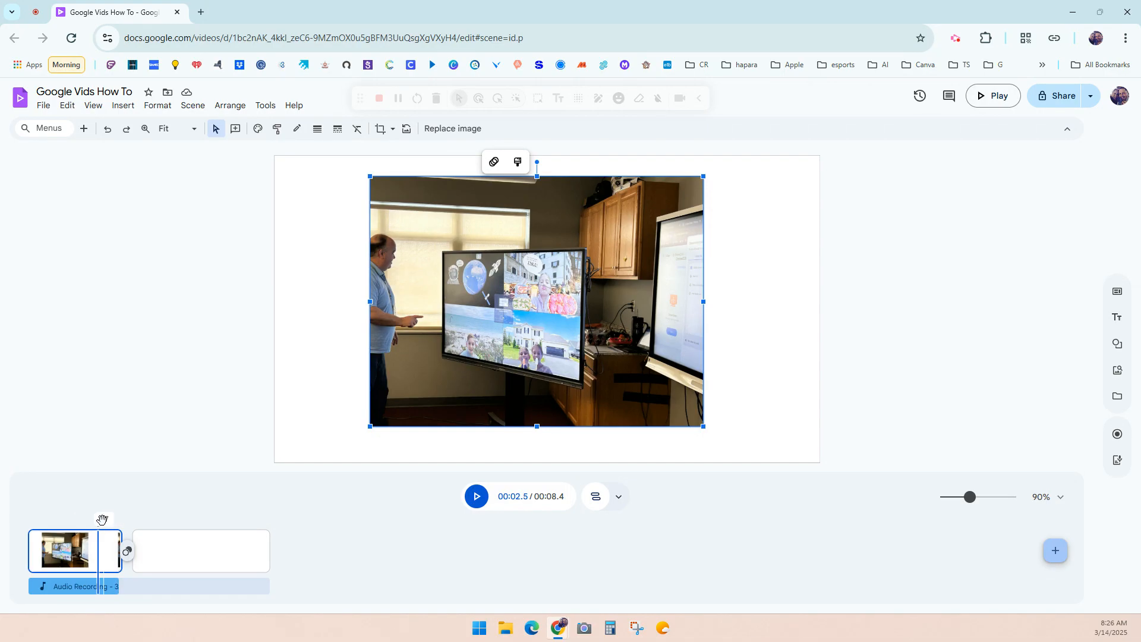
# Step: Scrub the playhead back and forth through the first scene, leaving it at about 2.9 seconds
pyautogui.moveTo(98, 523)
pyautogui.mouseDown()
pyautogui.moveTo(62, 520)
pyautogui.moveTo(78, 520)
pyautogui.mouseUp()
pyautogui.moveTo(499, 503)
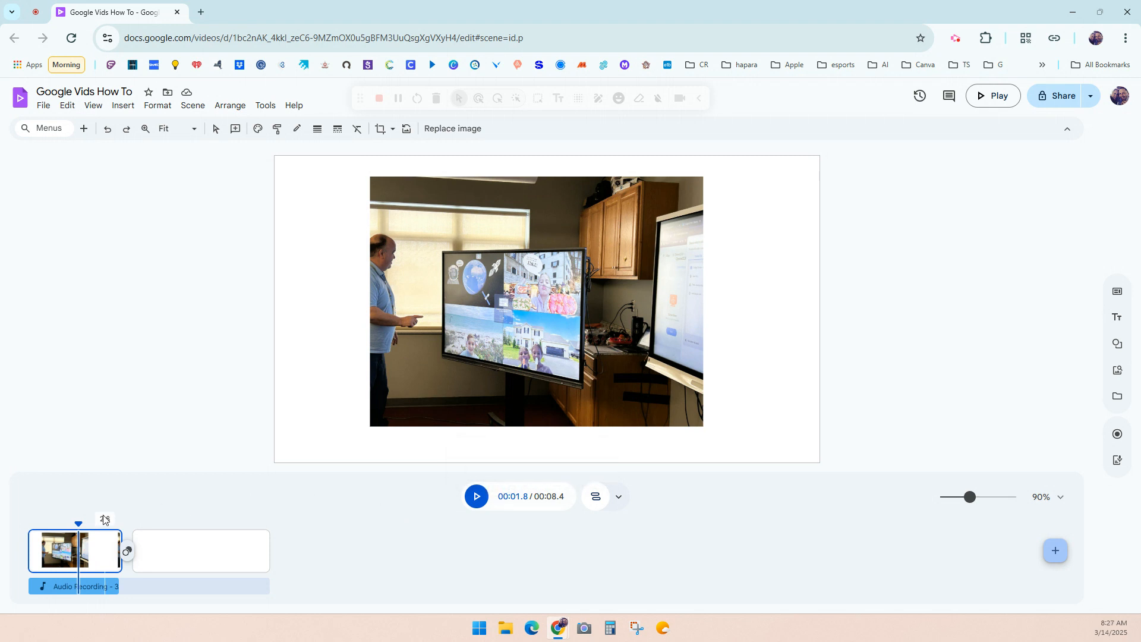
pyautogui.moveTo(79, 522); pyautogui.dragTo(107, 521)
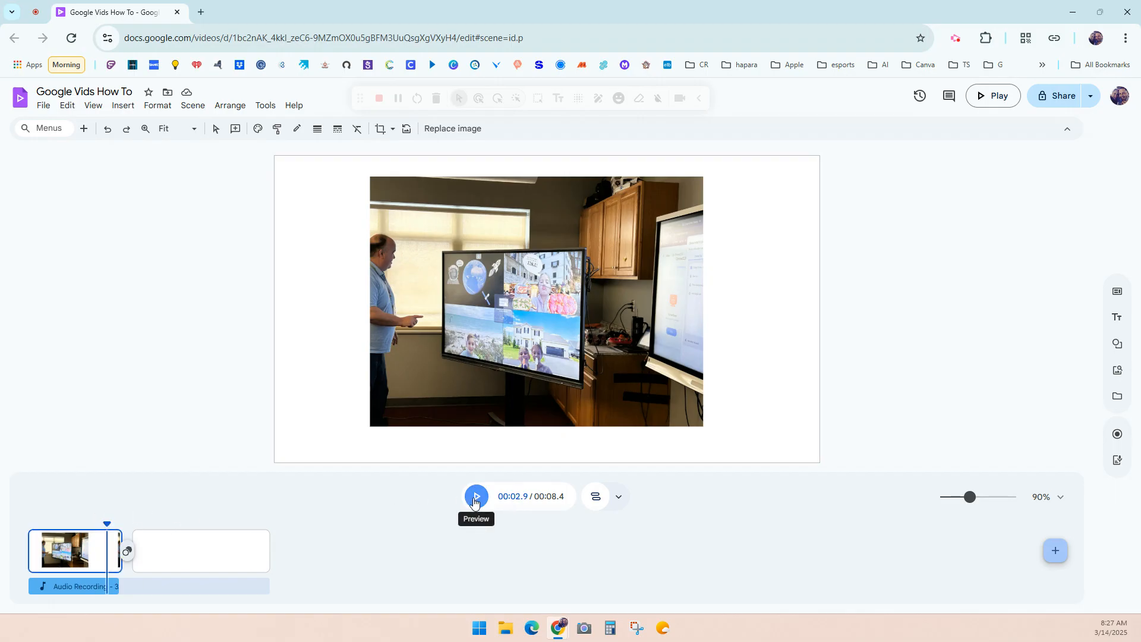
pyautogui.moveTo(107, 522)
pyautogui.mouseDown()
pyautogui.moveTo(90, 521)
pyautogui.moveTo(99, 521)
pyautogui.mouseUp()
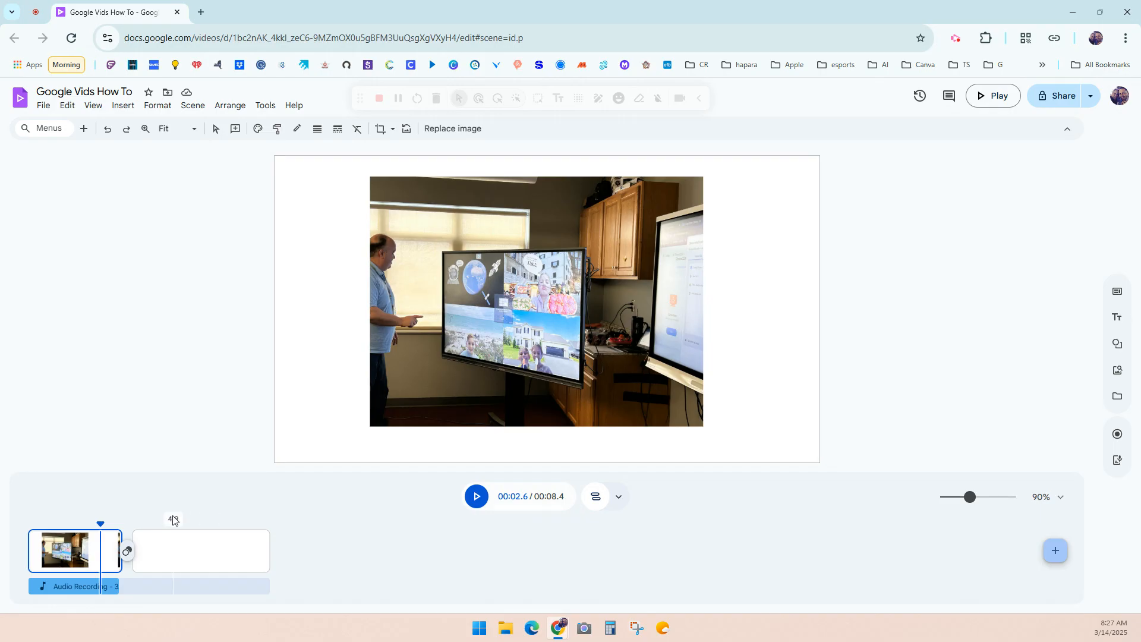
pyautogui.moveTo(100, 523); pyautogui.dragTo(109, 522)
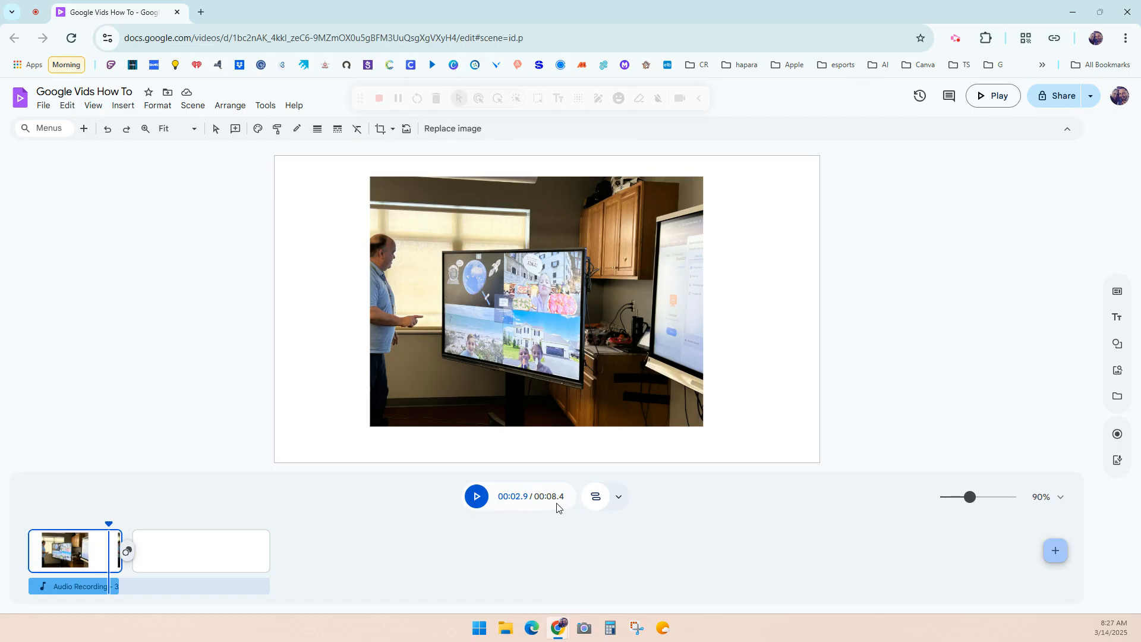
# Step: Show the object timing tracks in the timeline and select the first scene
pyautogui.click(618, 502)
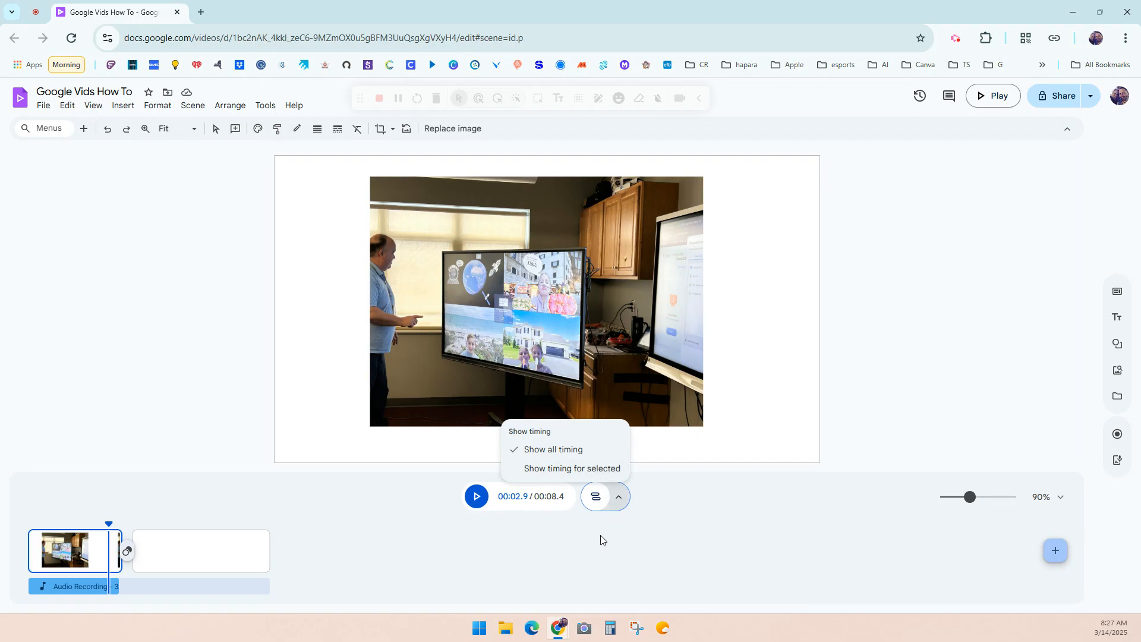
pyautogui.click(183, 543)
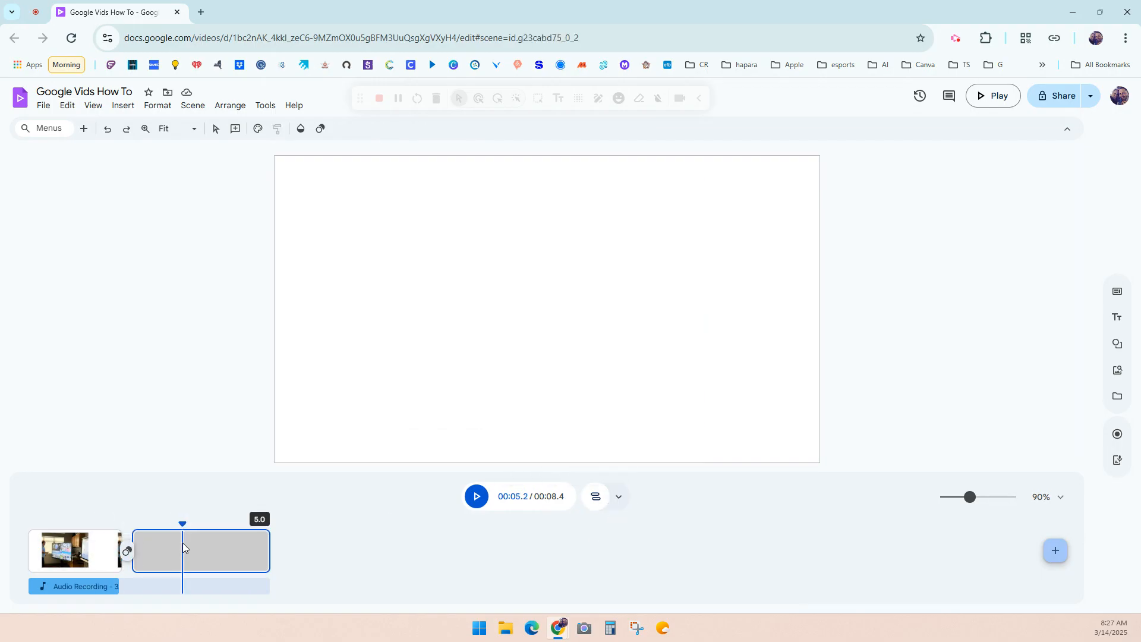
pyautogui.click(600, 492)
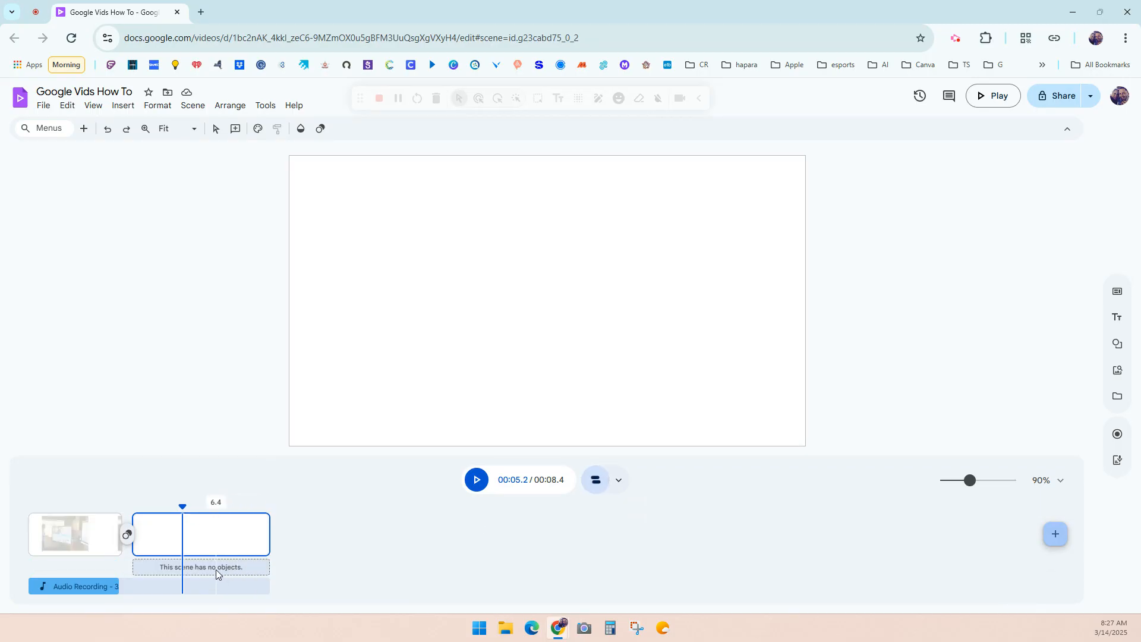
pyautogui.click(58, 531)
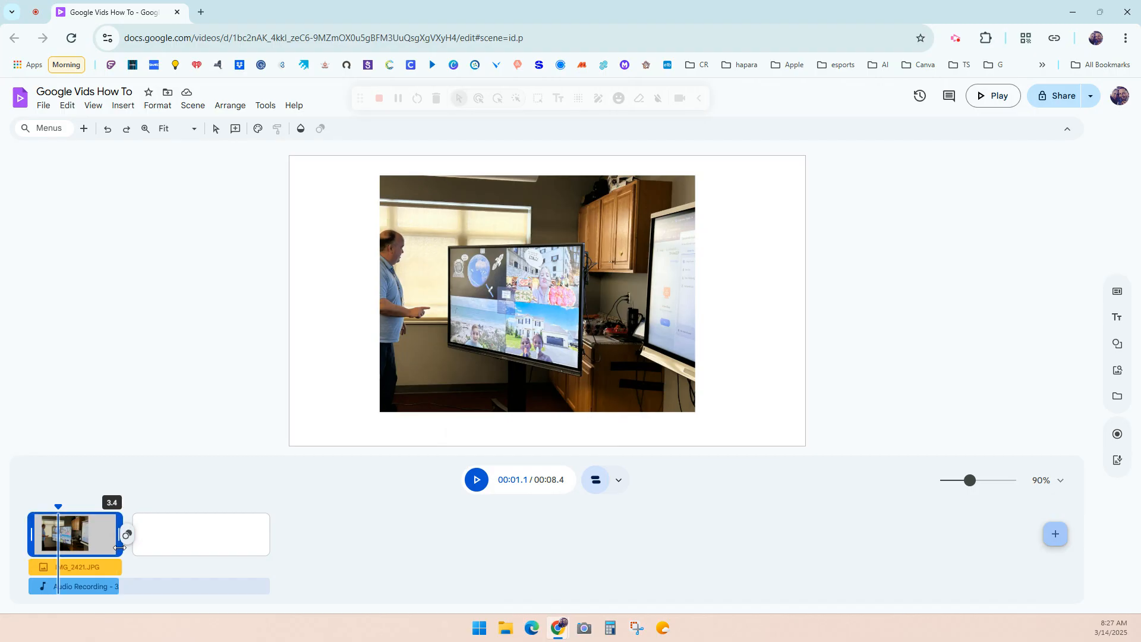
# Step: Shorten the IMG_2421.JPG image's timing in the first scene so that it ends at about 2.1 seconds
pyautogui.click(111, 587)
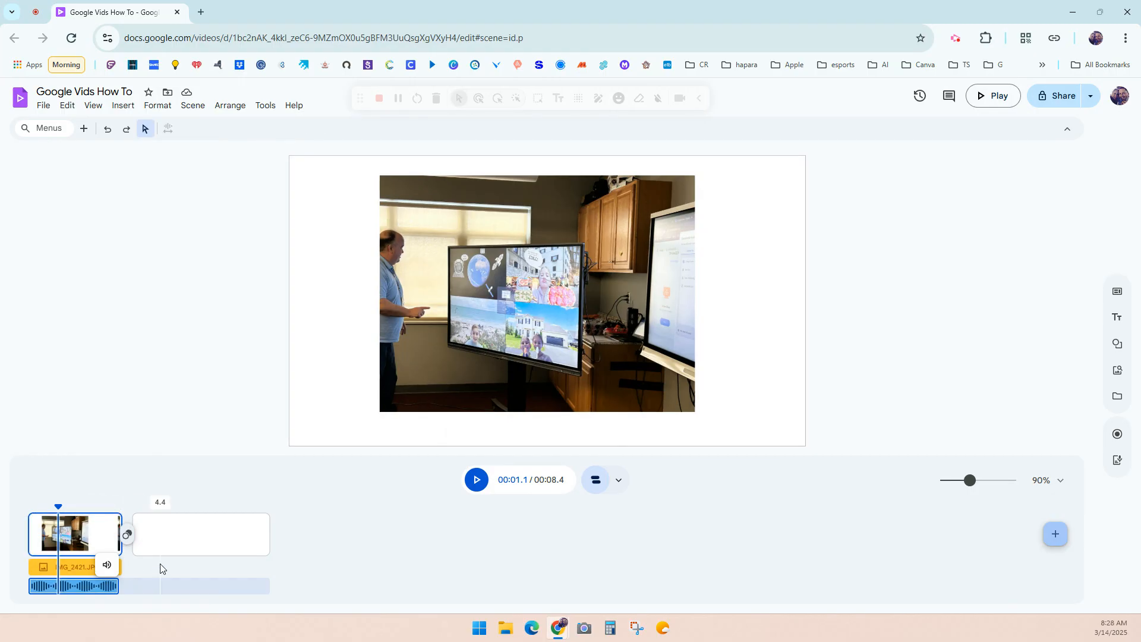
pyautogui.click(67, 570)
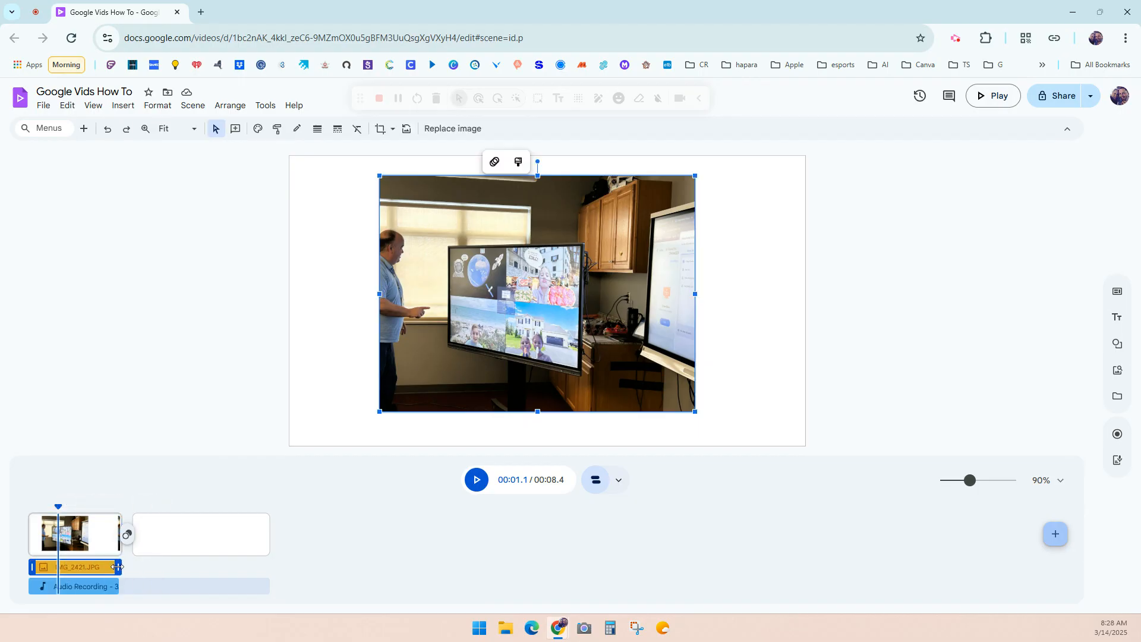
pyautogui.moveTo(107, 566)
pyautogui.mouseDown()
pyautogui.moveTo(63, 567)
pyautogui.moveTo(116, 567)
pyautogui.moveTo(87, 568)
pyautogui.mouseUp()
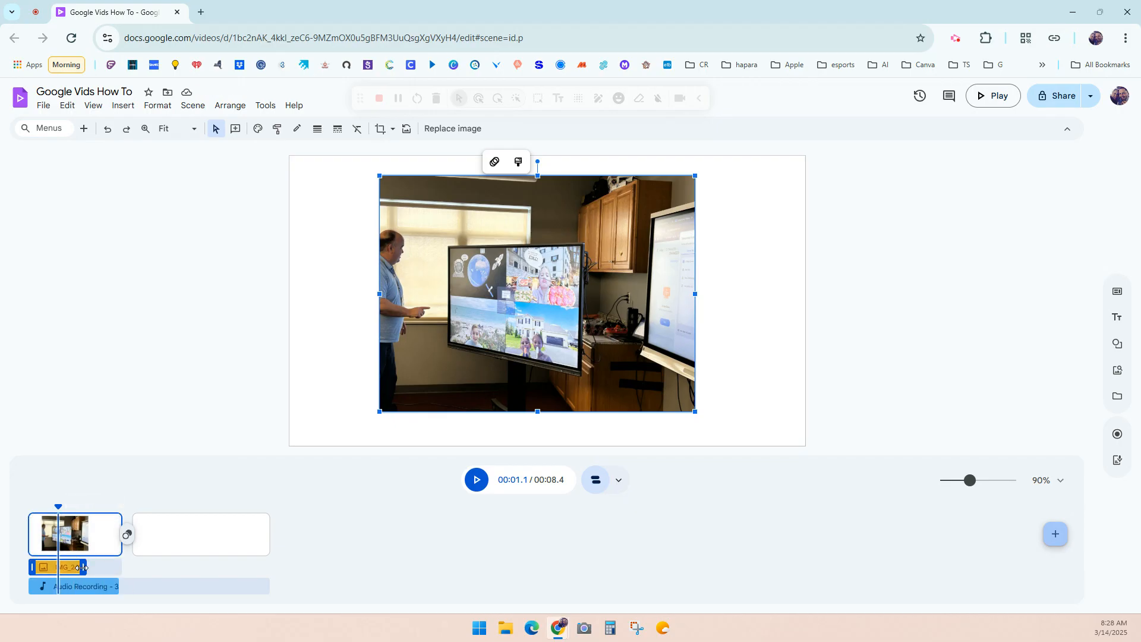
# Step: Scrub to the end of the shortened image, then preview the video from the start into the second scene
pyautogui.moveTo(57, 503); pyautogui.dragTo(85, 502)
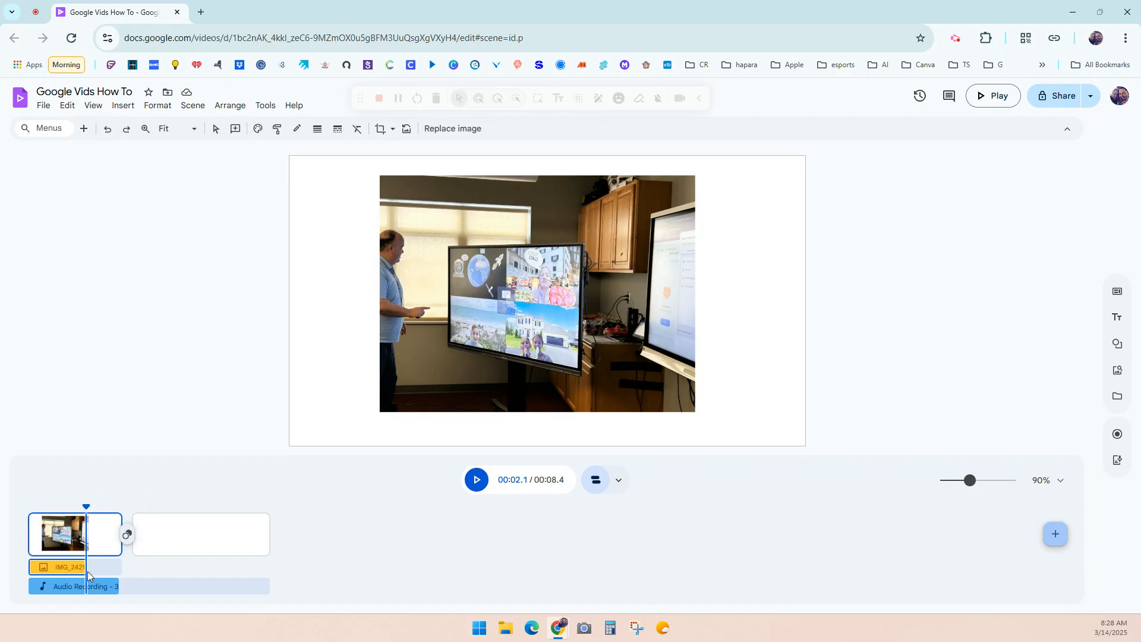
pyautogui.moveTo(86, 504); pyautogui.dragTo(32, 505)
pyautogui.click(476, 480)
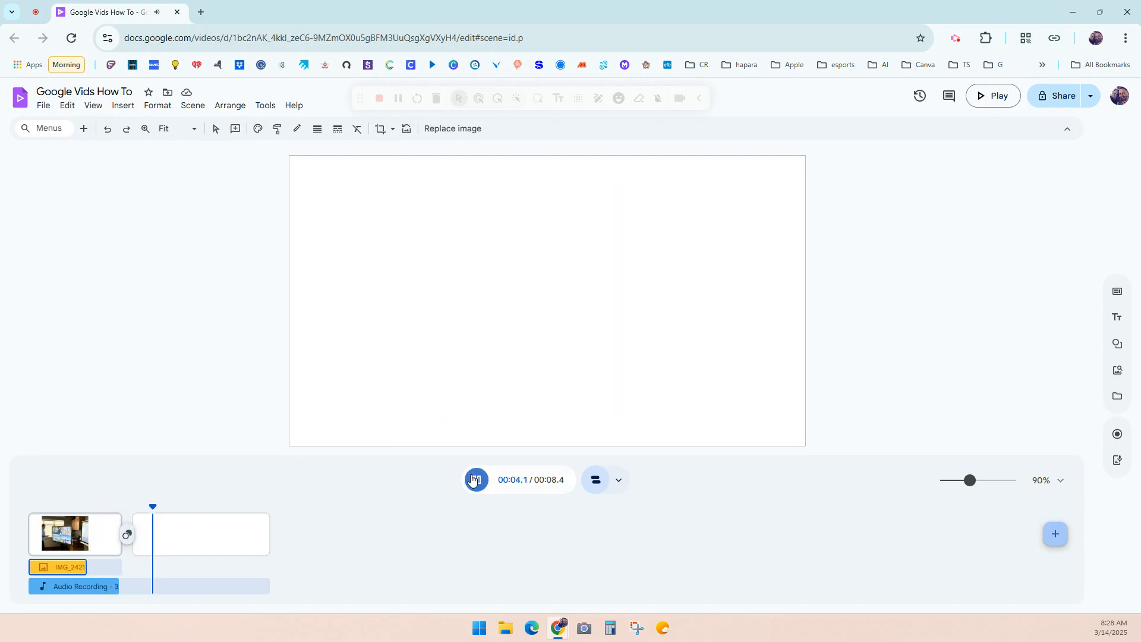
pyautogui.click(473, 480)
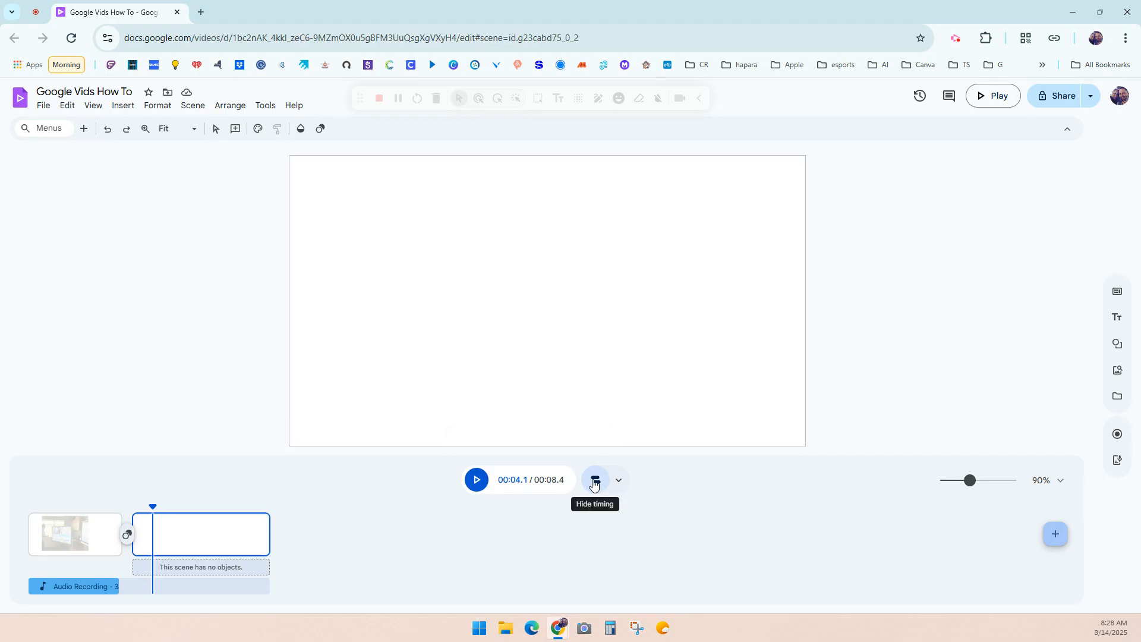
# Step: Hide the object timing tracks and set the timeline zoom to 100%
pyautogui.click(595, 482)
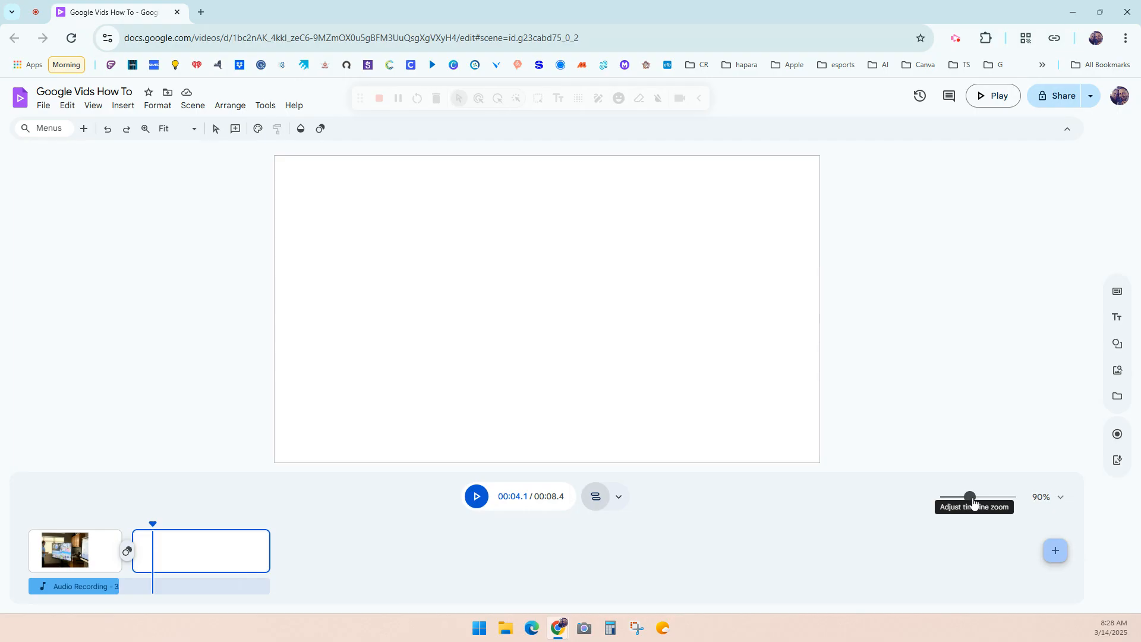
pyautogui.moveTo(972, 502); pyautogui.dragTo(953, 502)
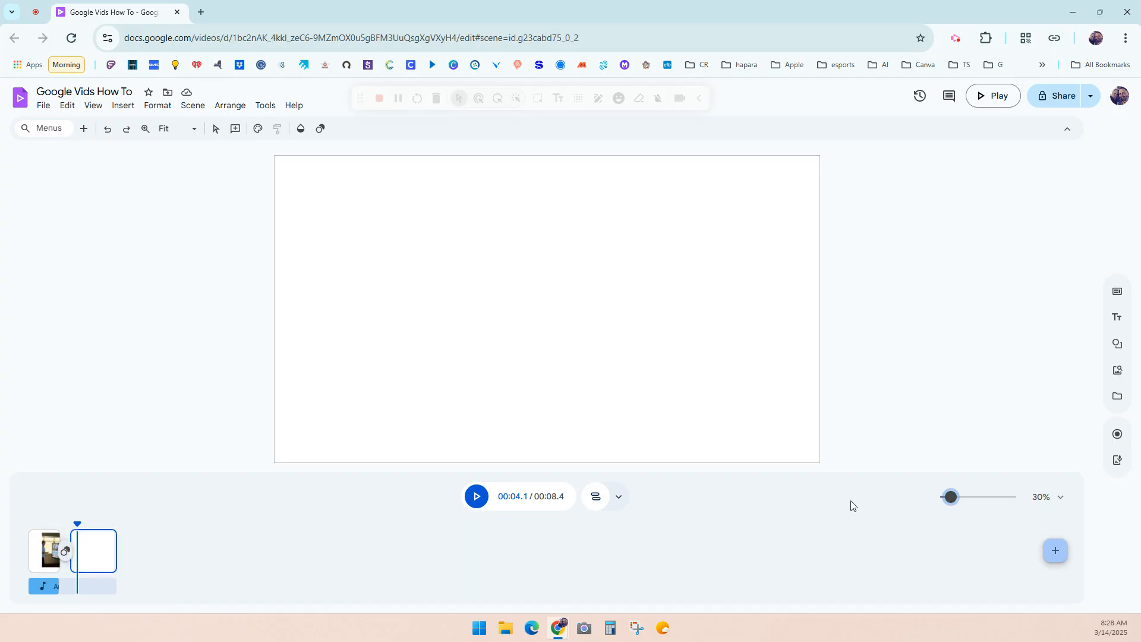
pyautogui.moveTo(951, 496)
pyautogui.mouseDown()
pyautogui.moveTo(1014, 496)
pyautogui.moveTo(970, 499)
pyautogui.mouseUp()
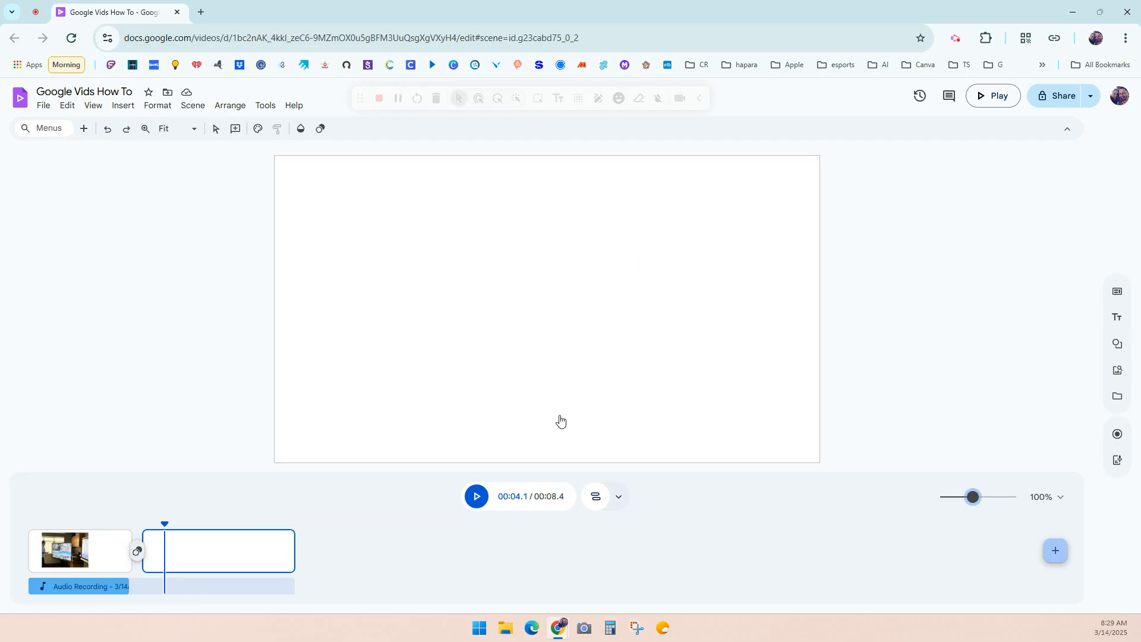
# Step: Trim the end of the first scene to about 3.3 seconds
pyautogui.click(98, 549)
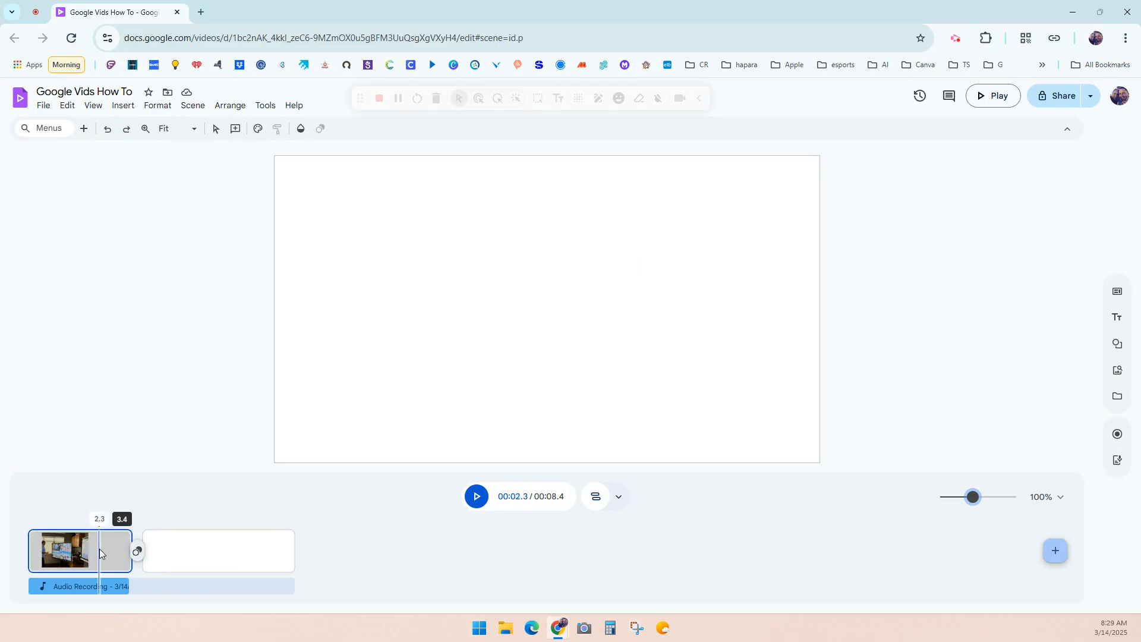
pyautogui.click(210, 554)
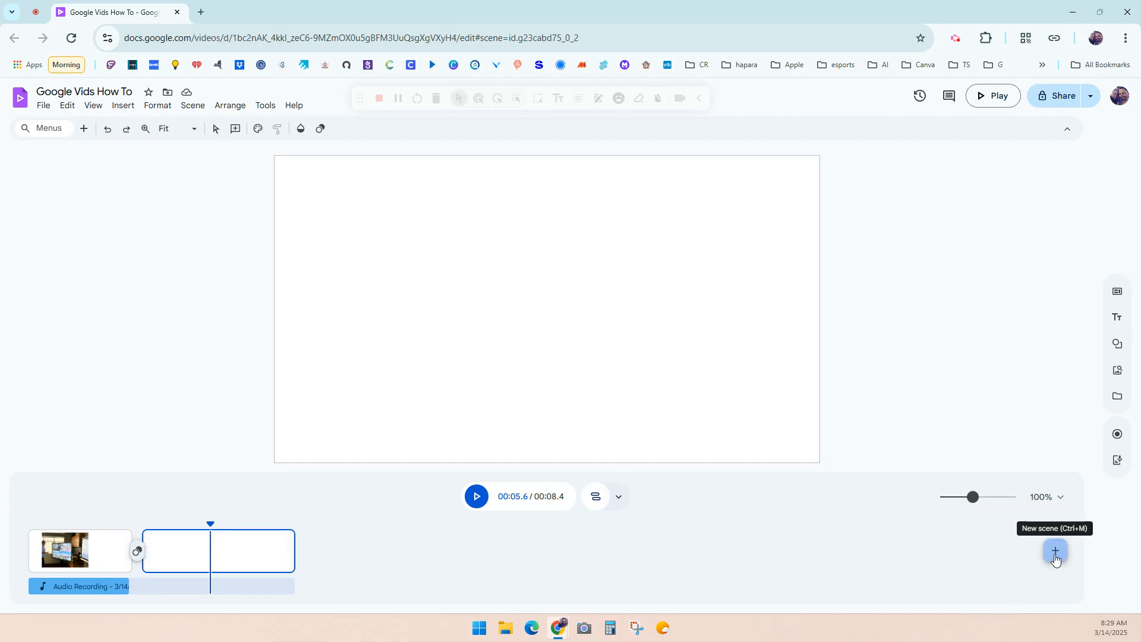
pyautogui.click(258, 554)
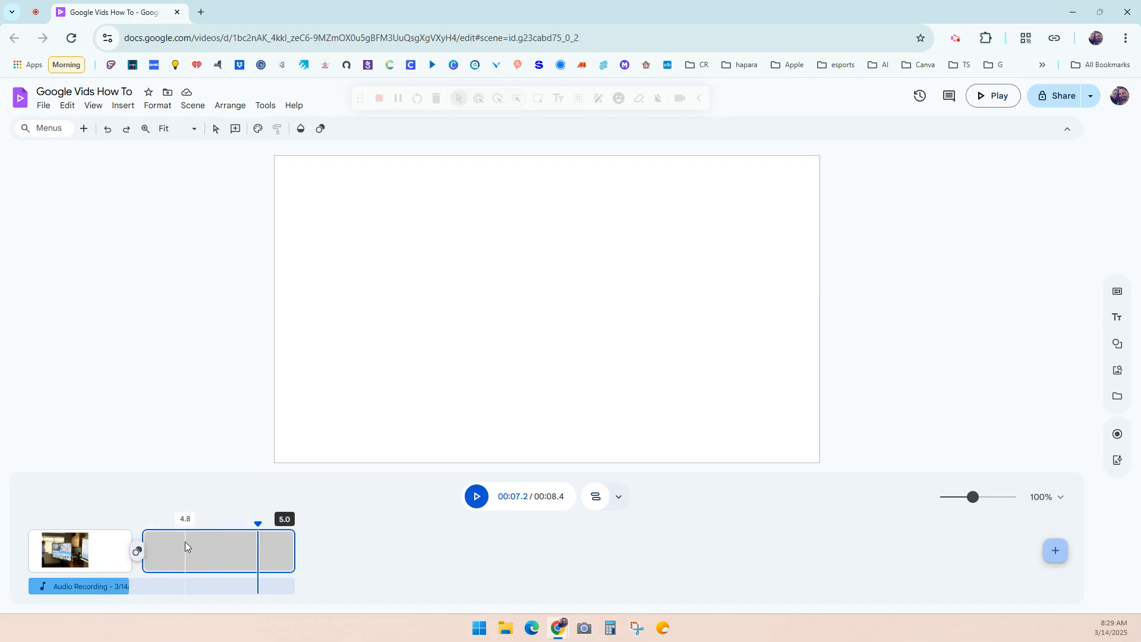
pyautogui.click(107, 552)
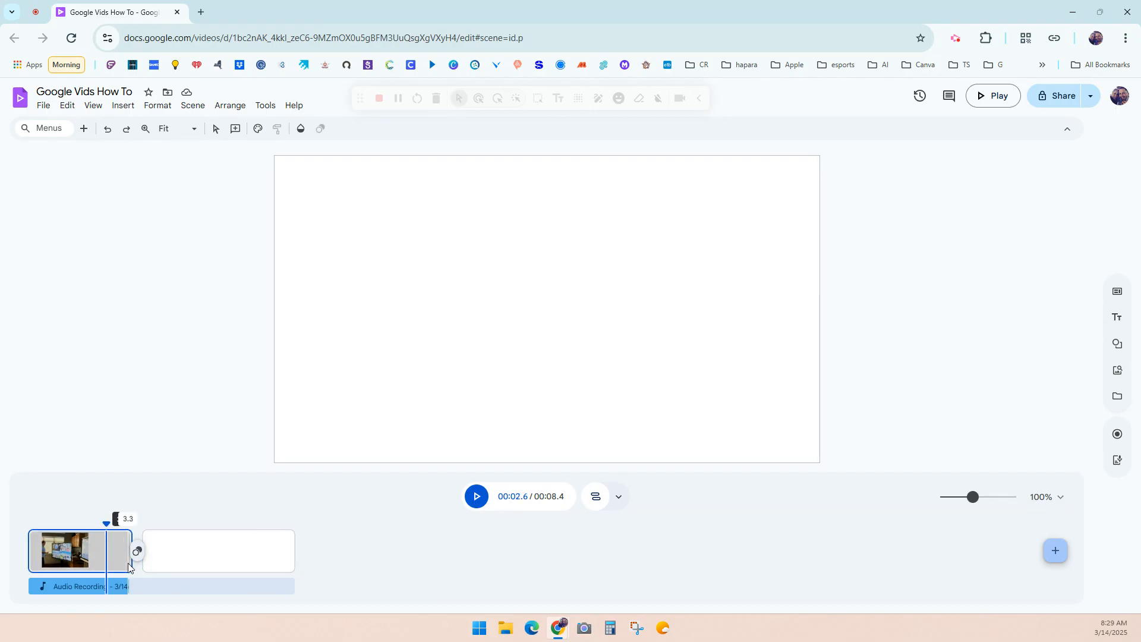
pyautogui.moveTo(129, 562)
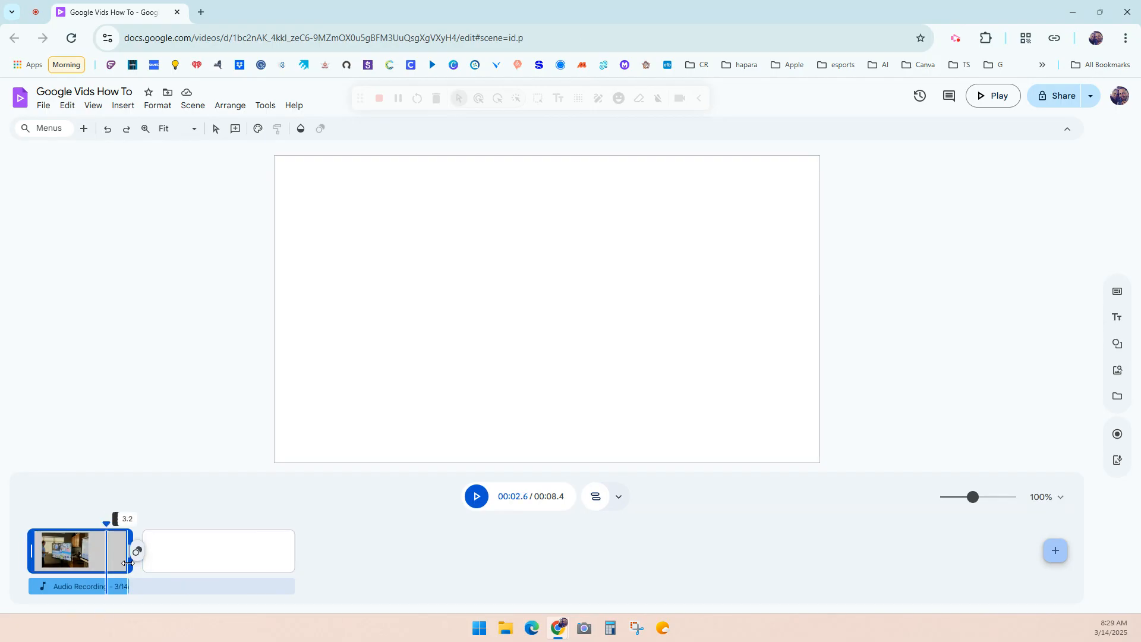
pyautogui.moveTo(128, 563); pyautogui.dragTo(126, 564)
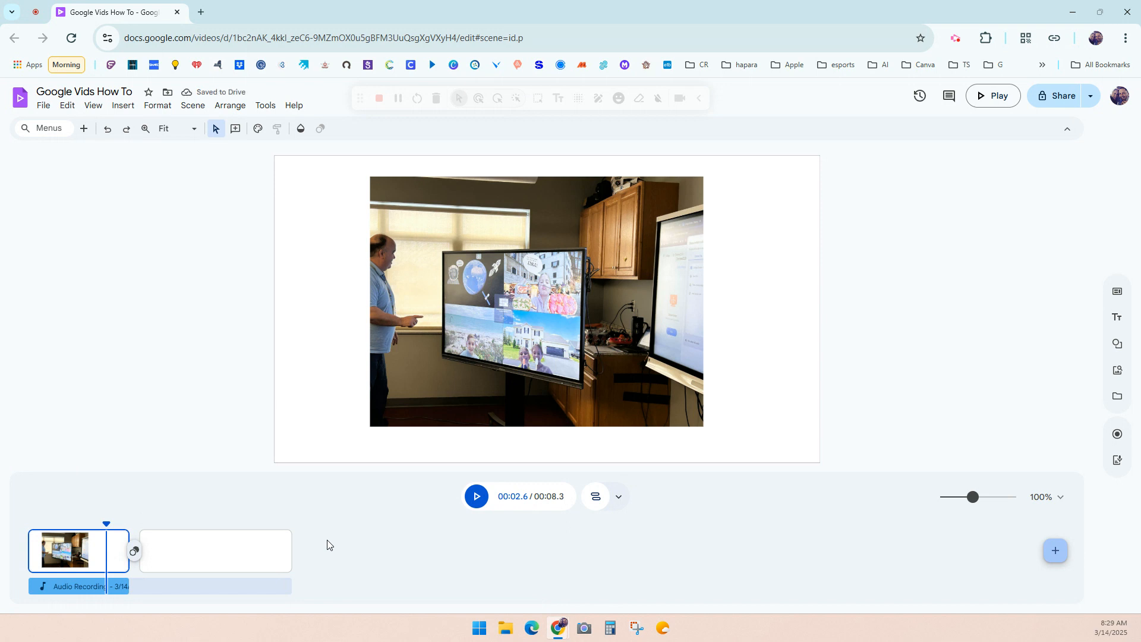
# Step: Add a new blank scene after the first scene and open the transition options between the two blank scenes
pyautogui.click(1061, 550)
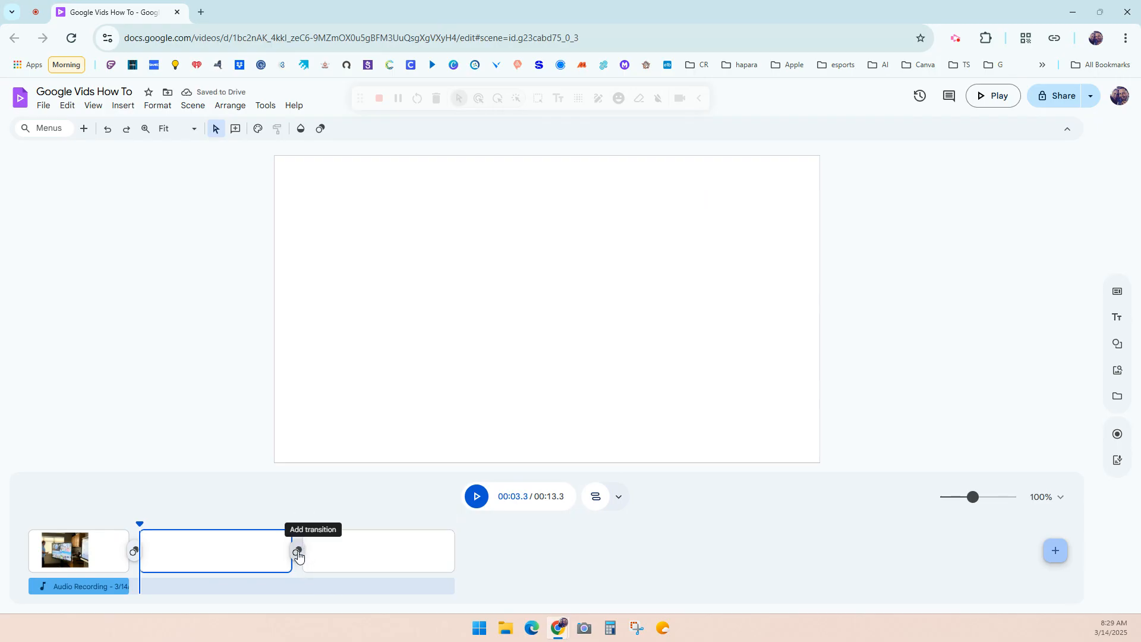
pyautogui.click(298, 551)
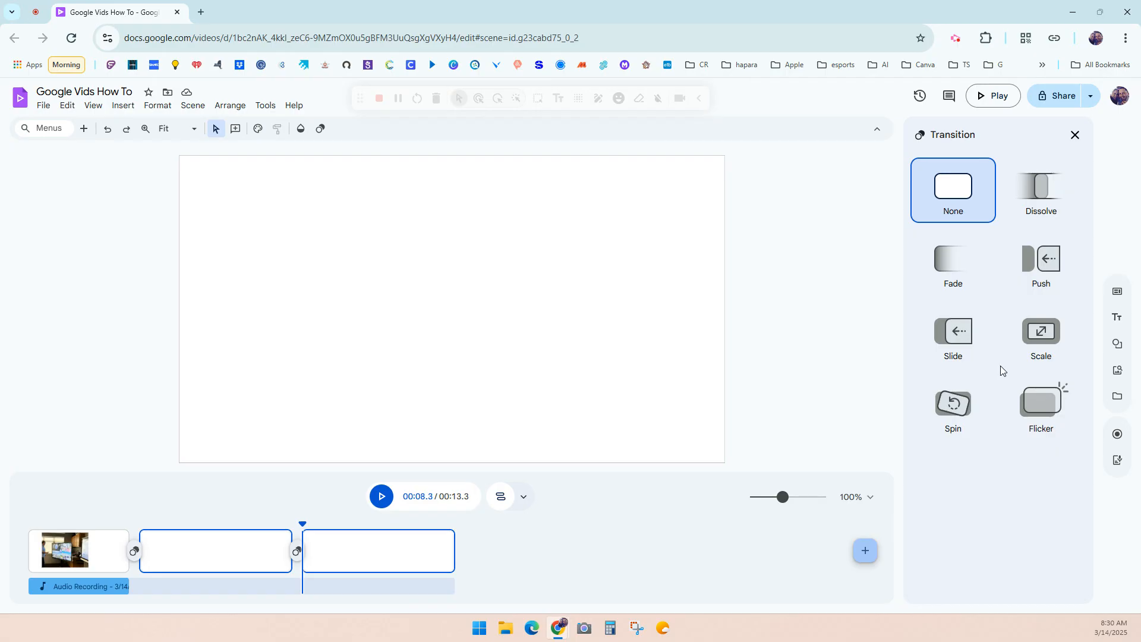
# Step: Try to trim the end of the audio recording clip and close the transition options
pyautogui.click(88, 588)
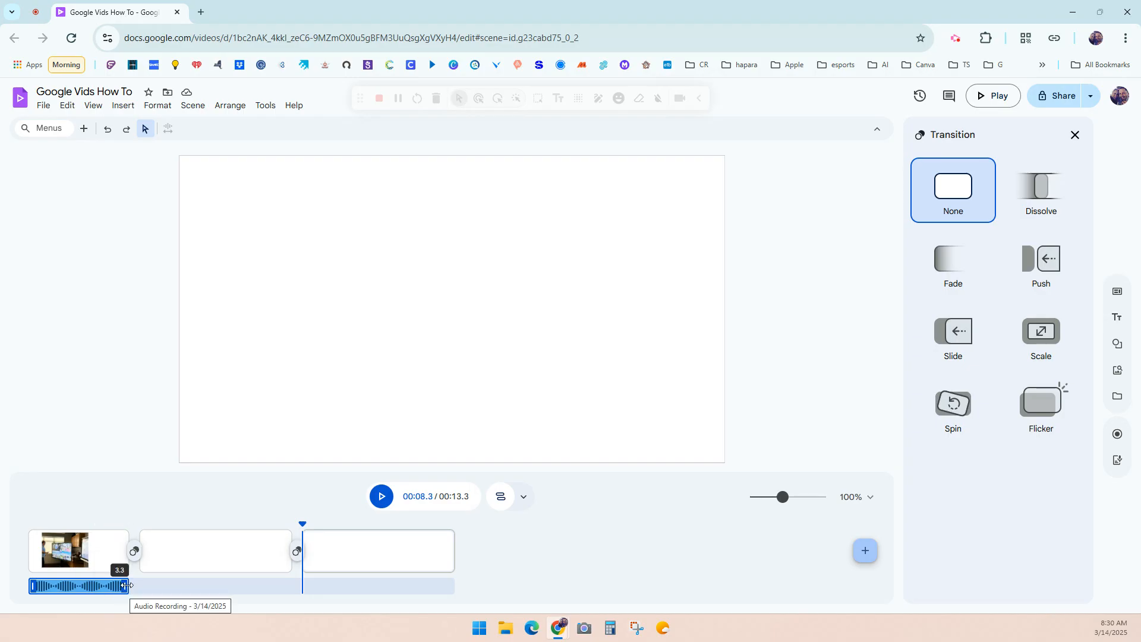
pyautogui.moveTo(126, 585)
pyautogui.mouseDown()
pyautogui.moveTo(107, 585)
pyautogui.moveTo(124, 585)
pyautogui.mouseUp()
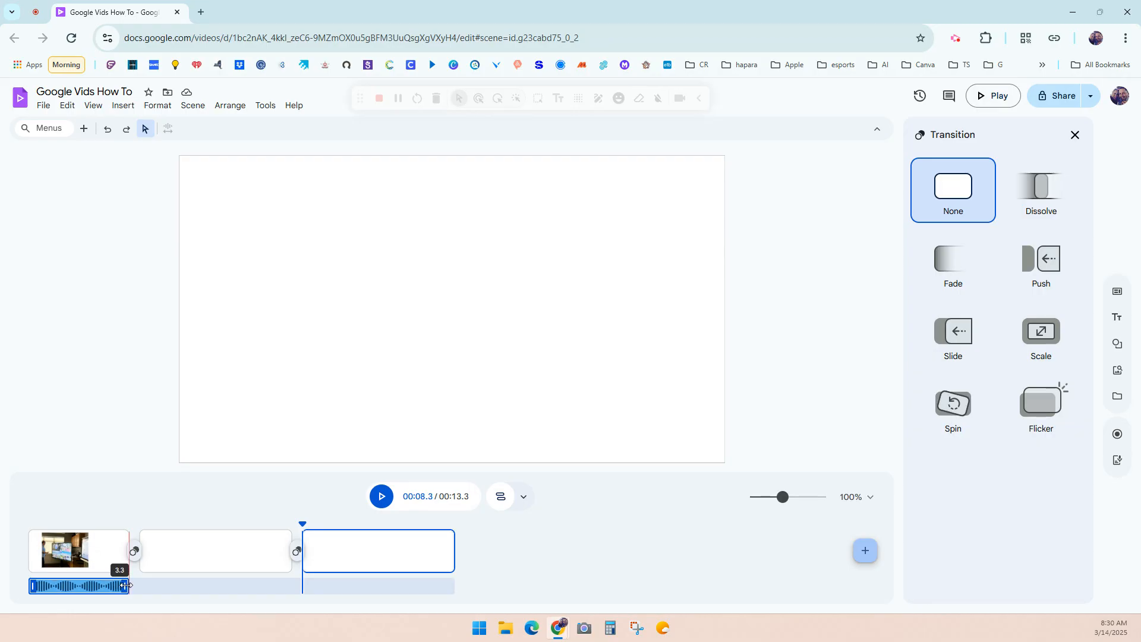
pyautogui.click(1074, 134)
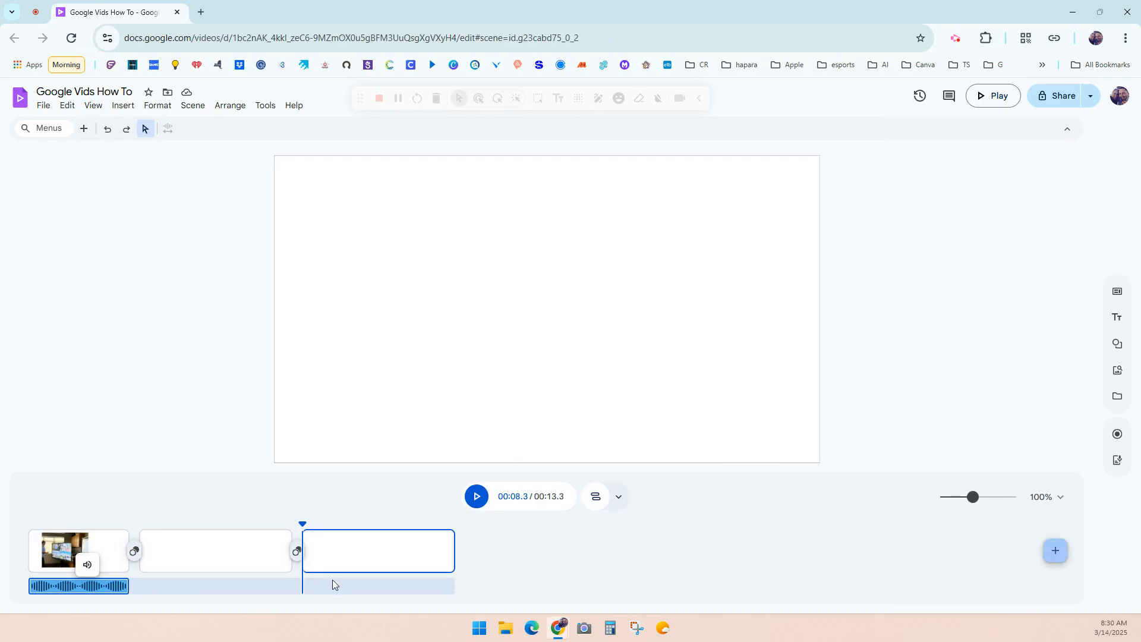
# Step: Open the scene scripts and view those of the first scene and the blank second scene
pyautogui.click(1118, 461)
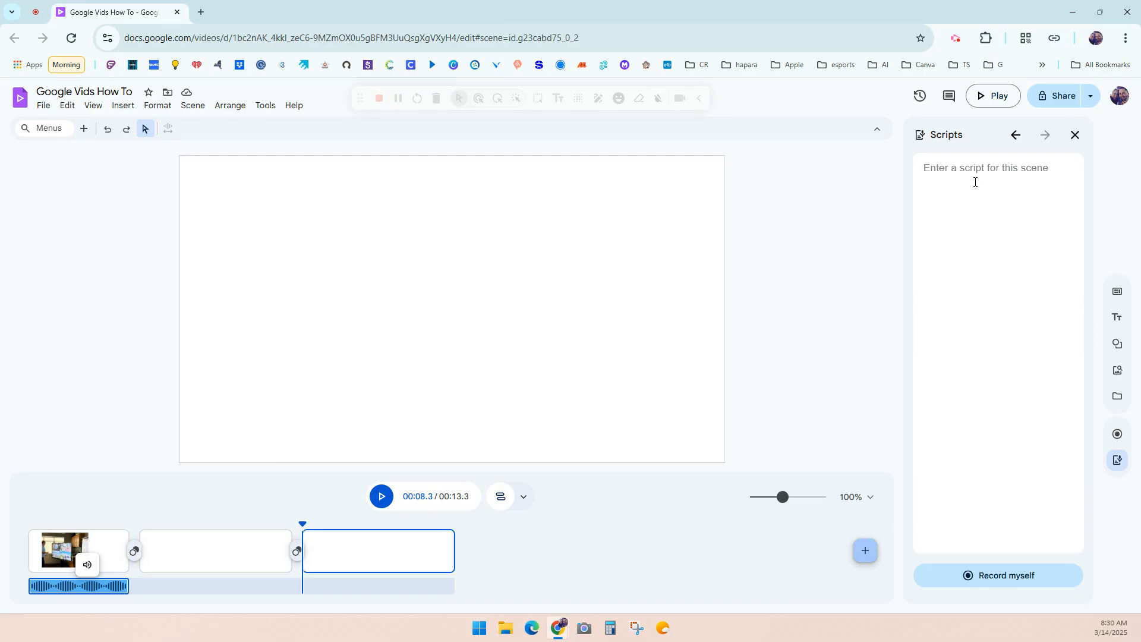
pyautogui.click(101, 539)
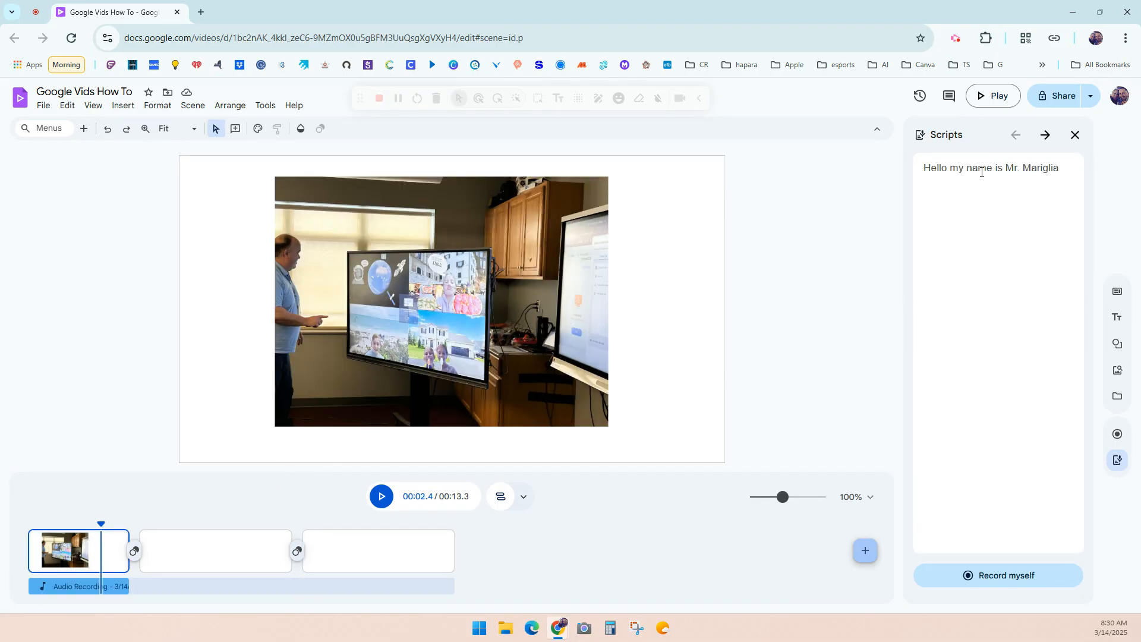
pyautogui.click(208, 543)
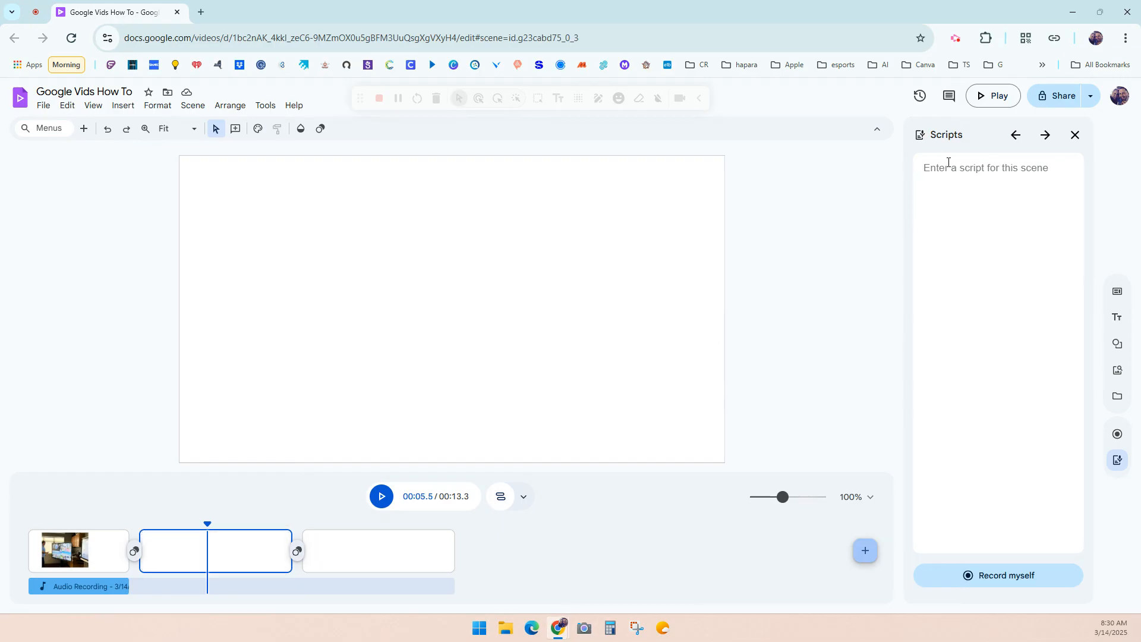